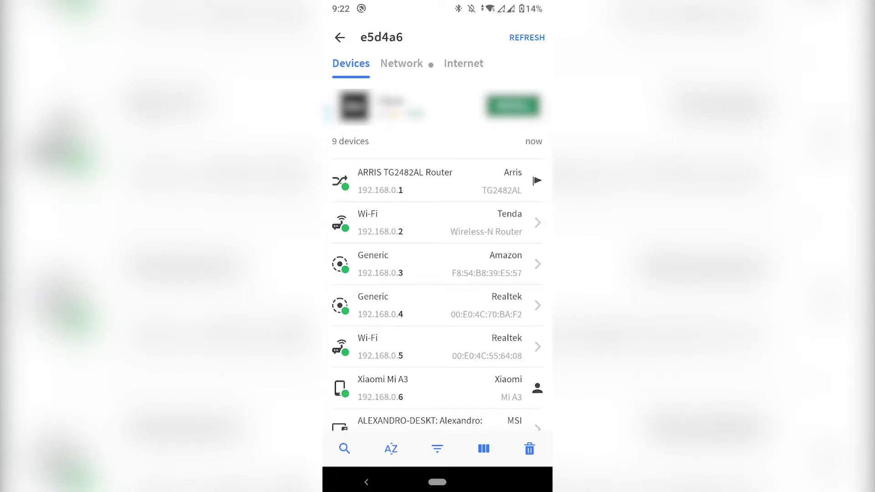
scroll(437, 287, "down", 3)
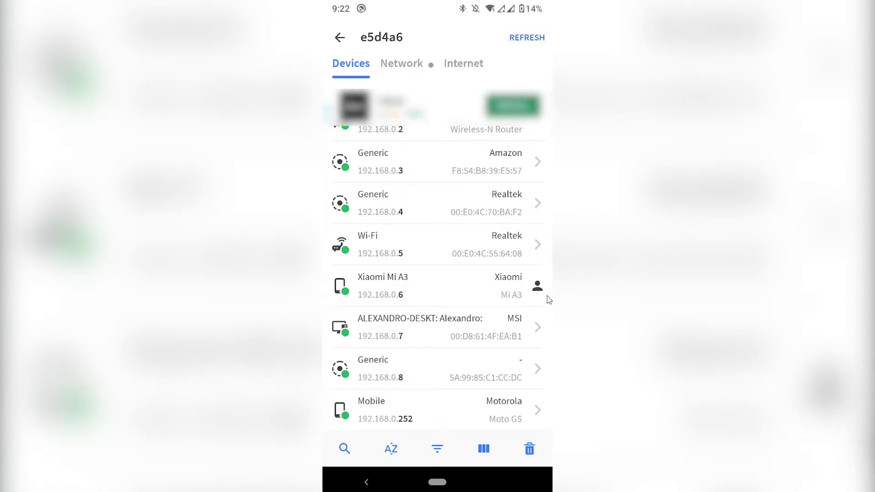
scroll(517, 177, "up", 3)
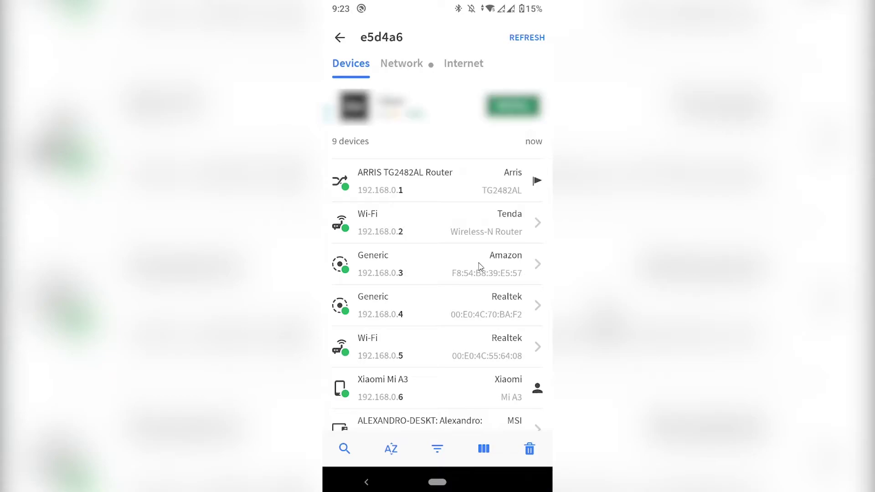
scroll(479, 266, "down", 3)
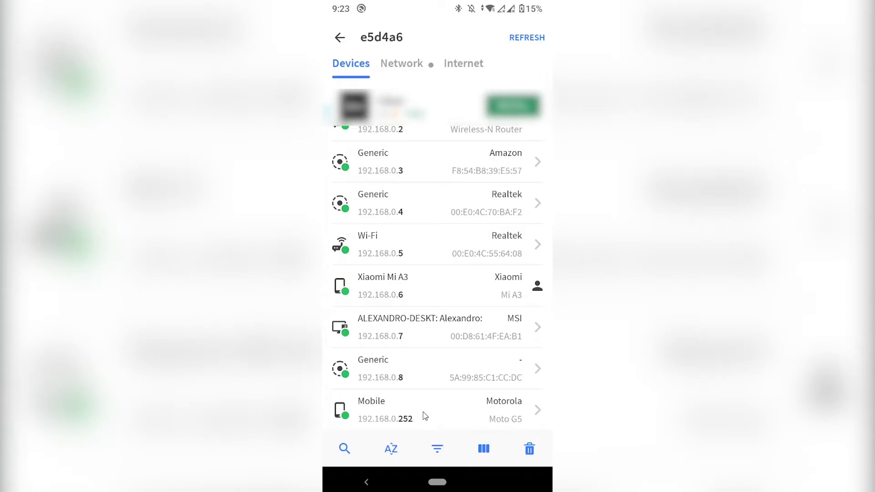
- Open the Device Detail page for the Mobile Motorola Moto G5 at 192.168.0.252
left_click(457, 419)
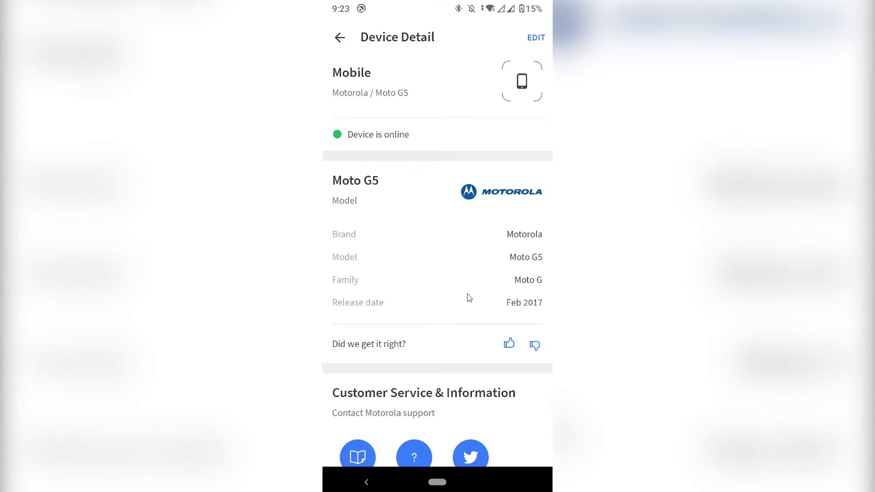
scroll(468, 298, "down", 5)
scroll(468, 299, "down", 2)
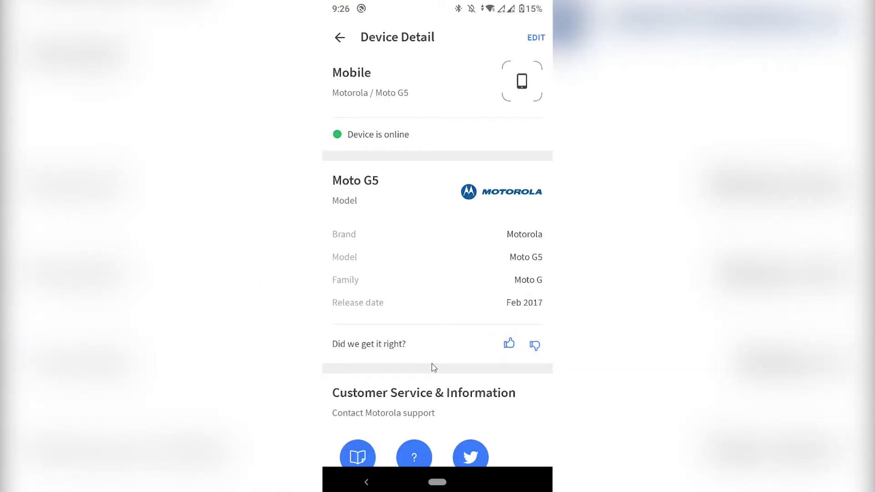
scroll(431, 368, "down", 3)
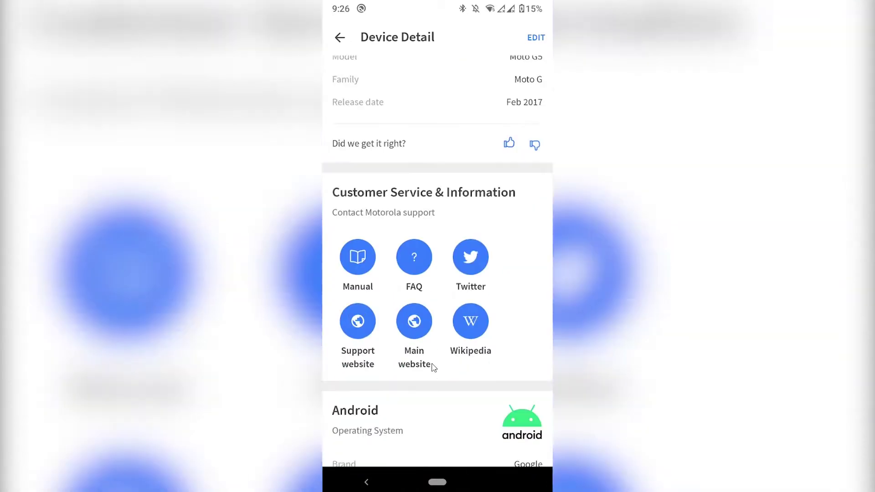
scroll(431, 368, "down", 5)
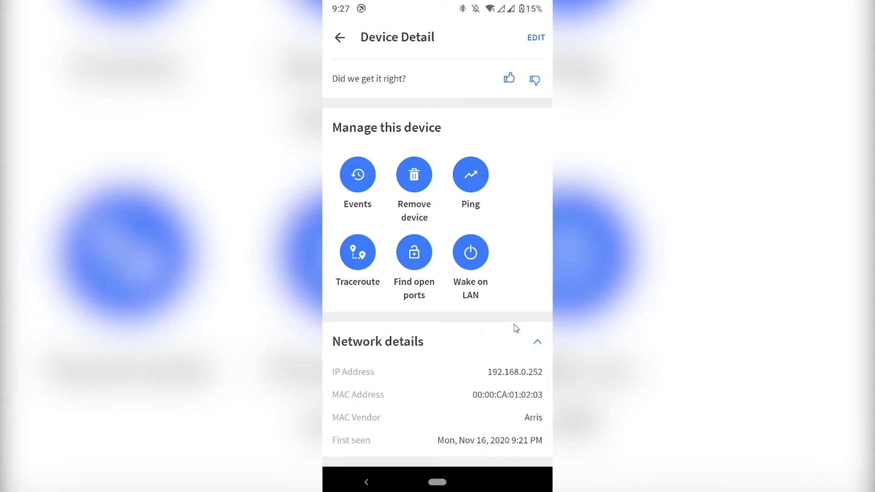
scroll(524, 266, "up", 5)
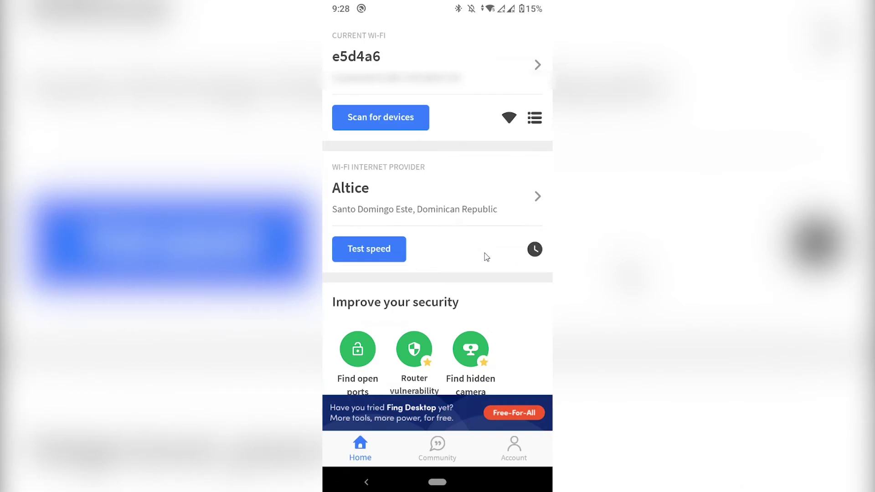
scroll(486, 256, "down", 5)
scroll(486, 256, "down", 2)
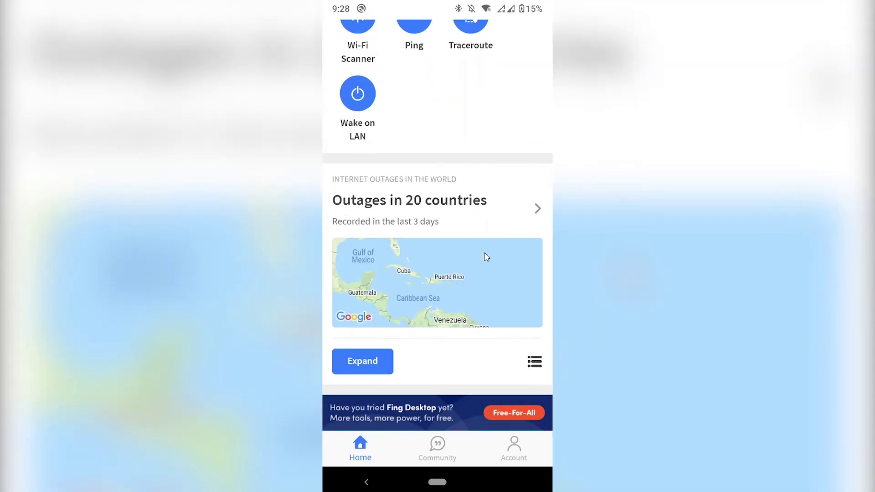
left_click(485, 258)
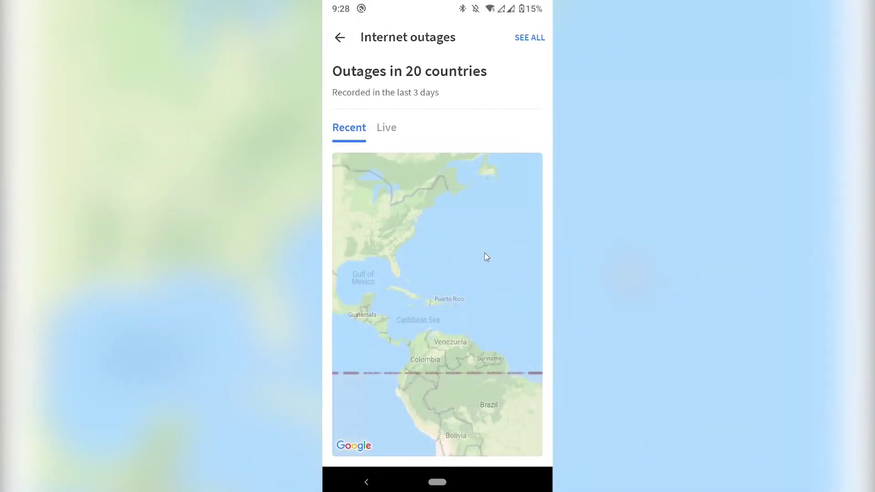